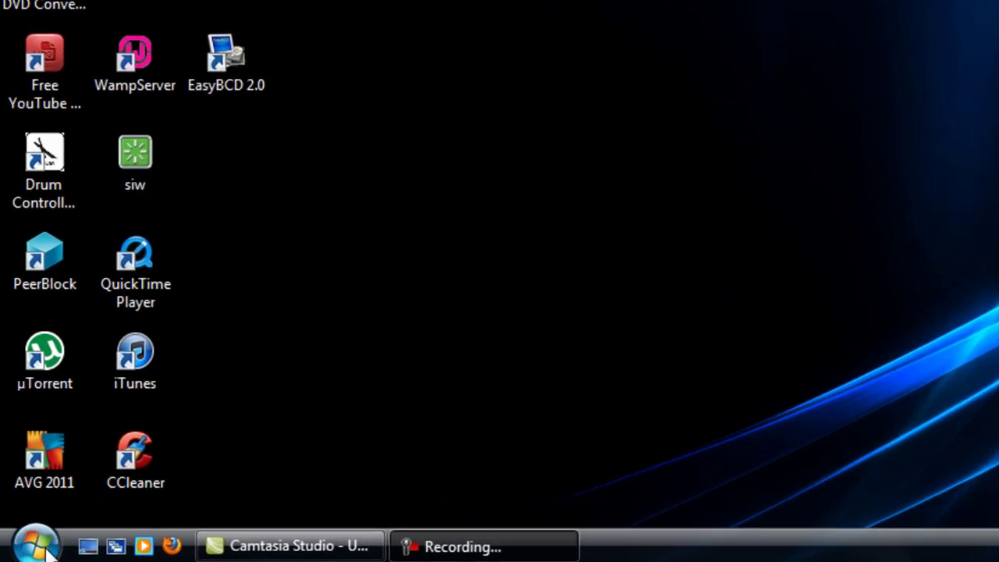
Step: Open Computer Management through Manage on the Start menu's Computer entry
{"action": "left_click", "coordinate": [23, 552]}
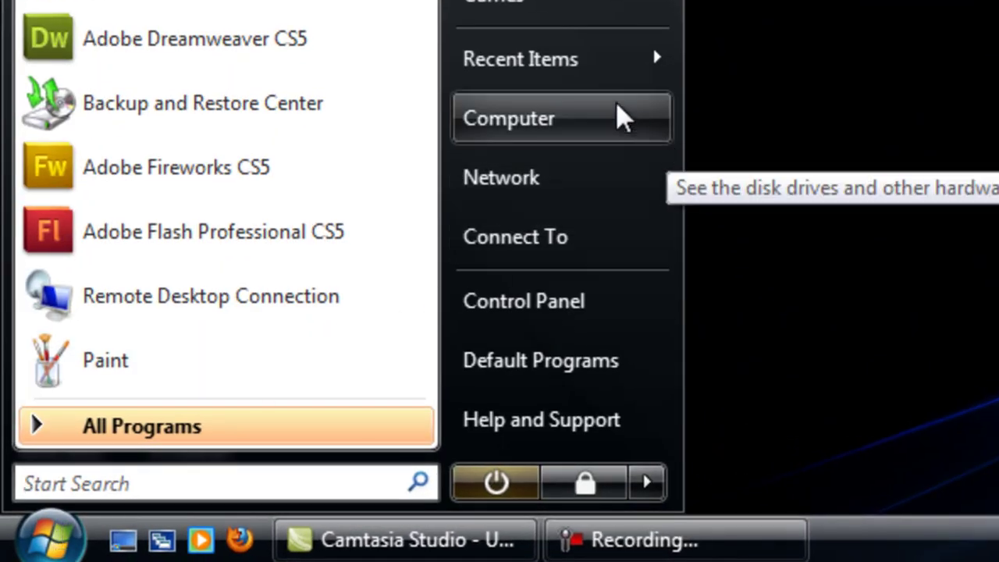
{"action": "right_click", "coordinate": [601, 121]}
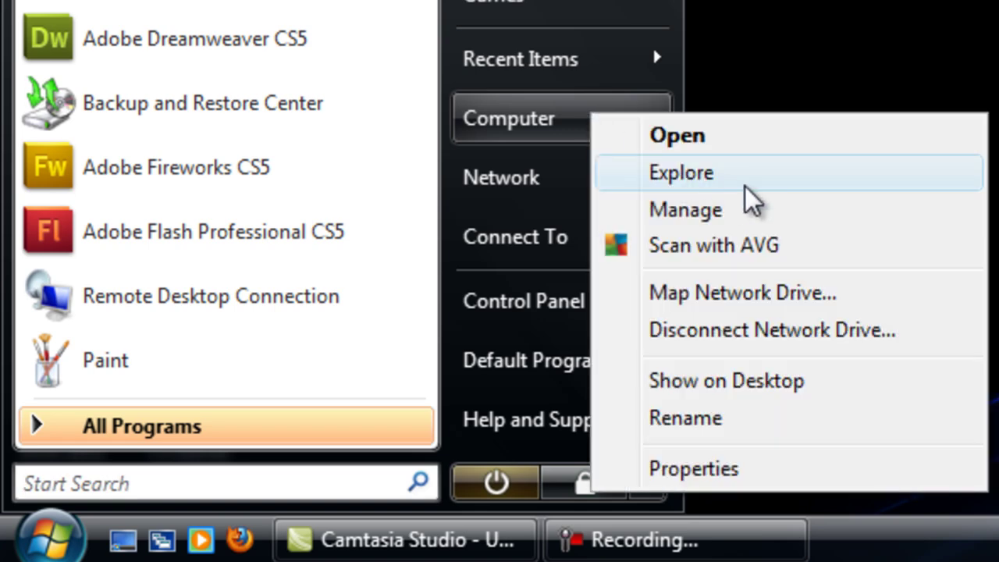
{"action": "left_click", "coordinate": [733, 211]}
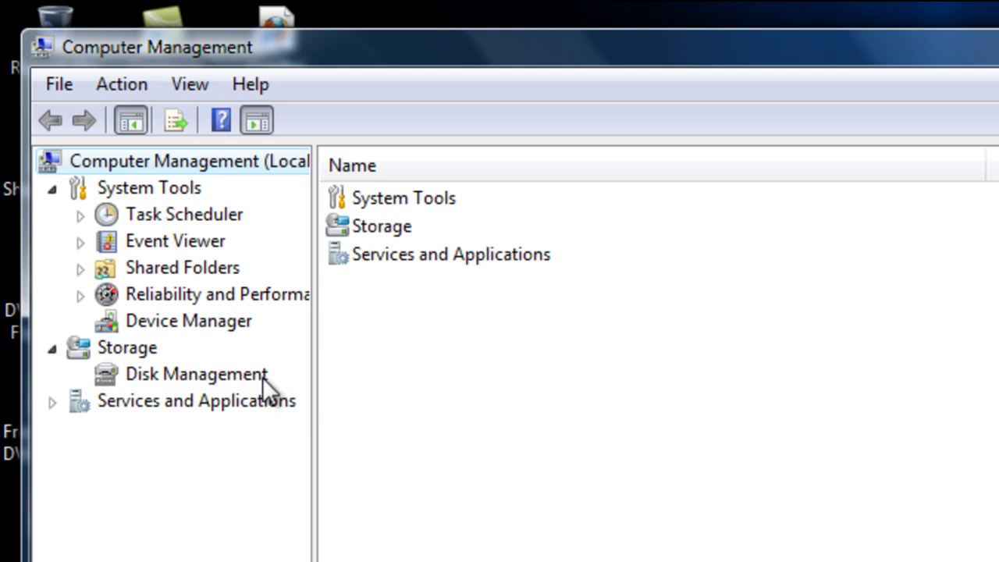
Step: Show Disk Management's disk map, select partitions, and keep the current colour scheme
{"action": "left_click", "coordinate": [237, 372]}
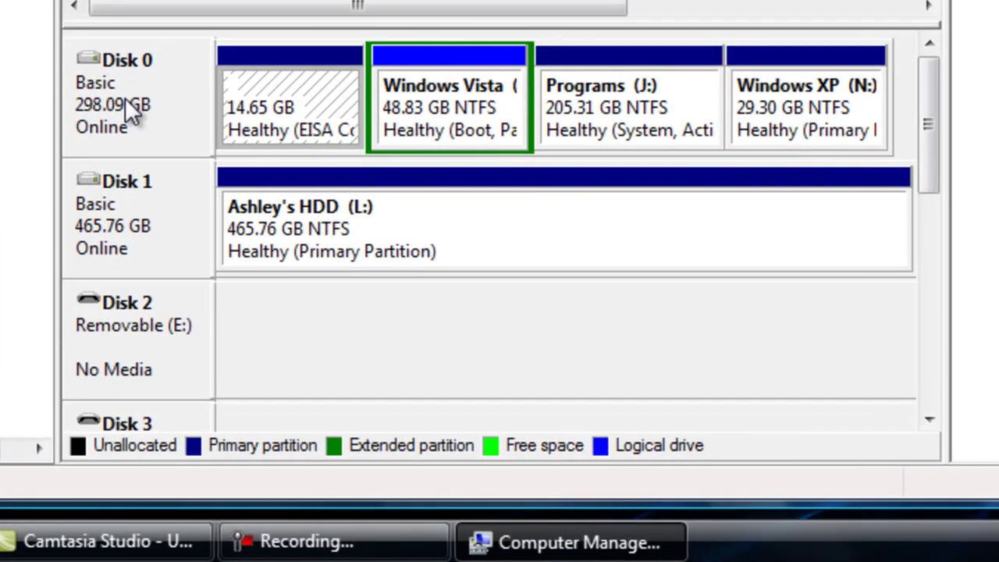
{"action": "left_click", "coordinate": [125, 99]}
{"action": "left_click", "coordinate": [127, 226]}
{"action": "left_click", "coordinate": [158, 129]}
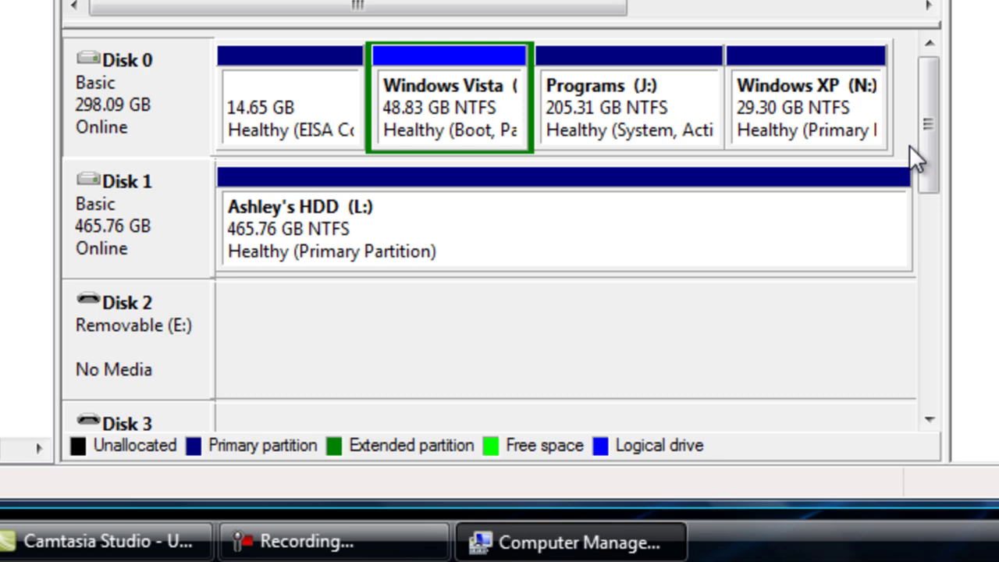
{"action": "left_click", "coordinate": [758, 108]}
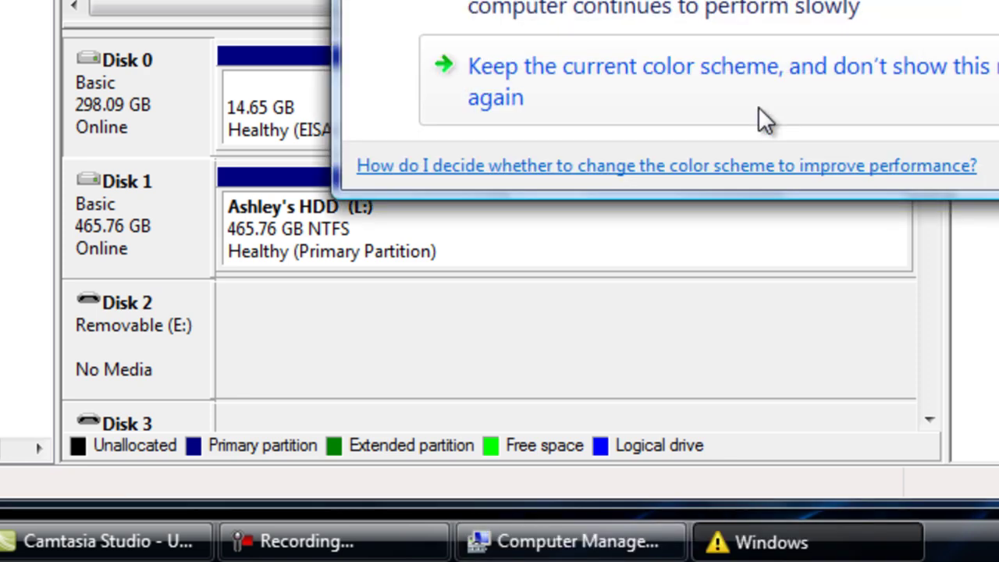
{"action": "left_click", "coordinate": [759, 113]}
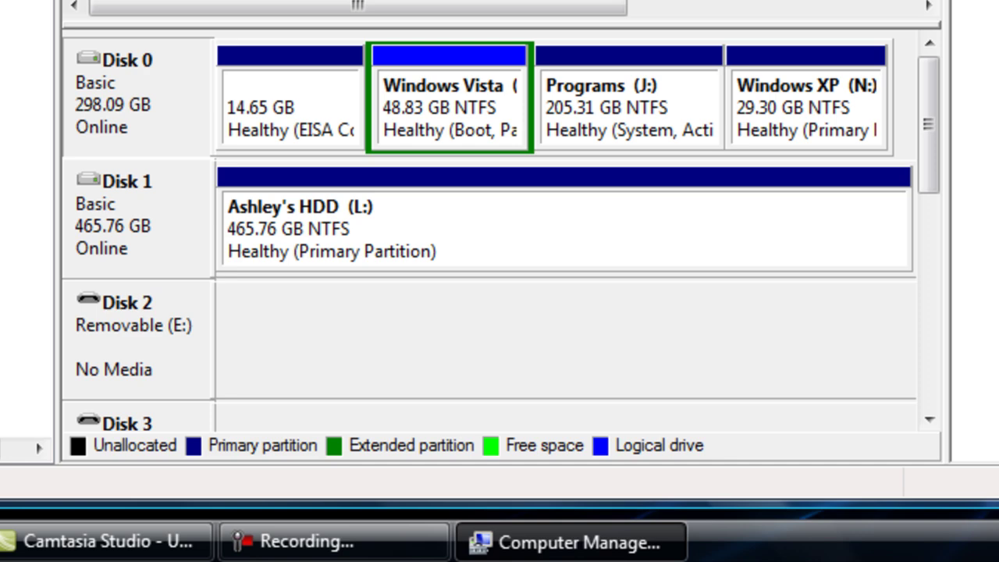
Step: Shrink Ashley's HDD (L:) by 10000 MB, freeing 9.77 GB of unallocated space
{"action": "left_click", "coordinate": [601, 228]}
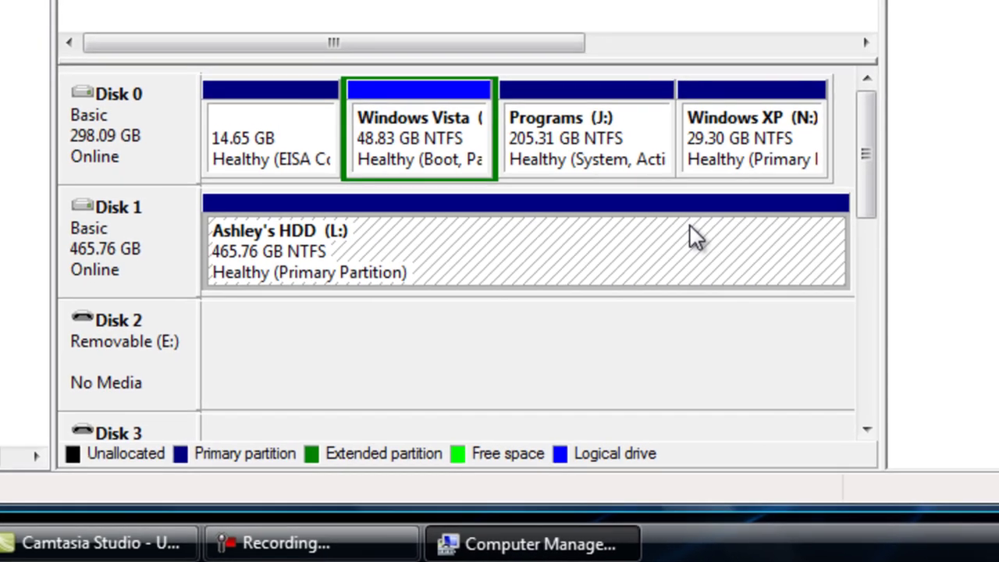
{"action": "right_click", "coordinate": [742, 202]}
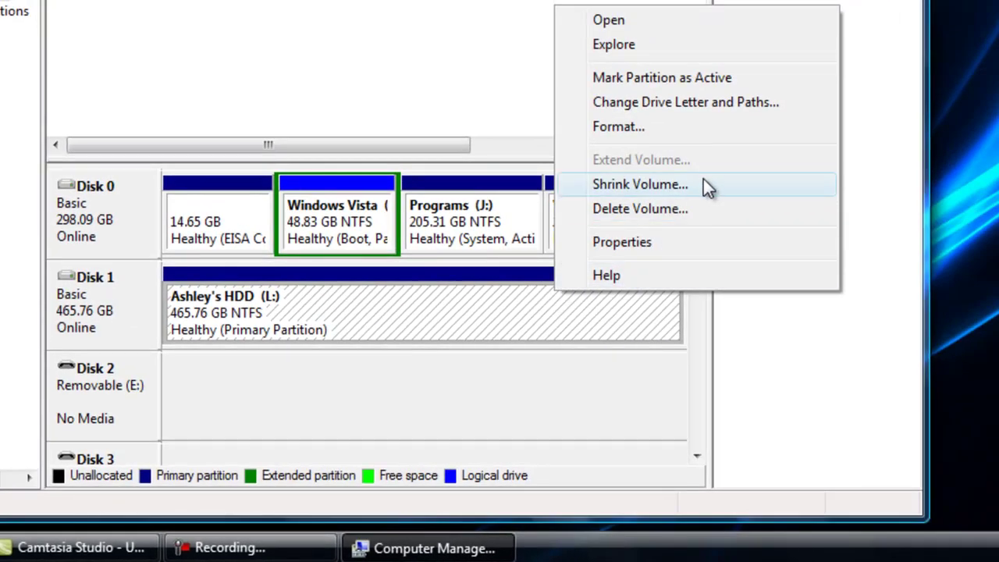
{"action": "left_click", "coordinate": [714, 197]}
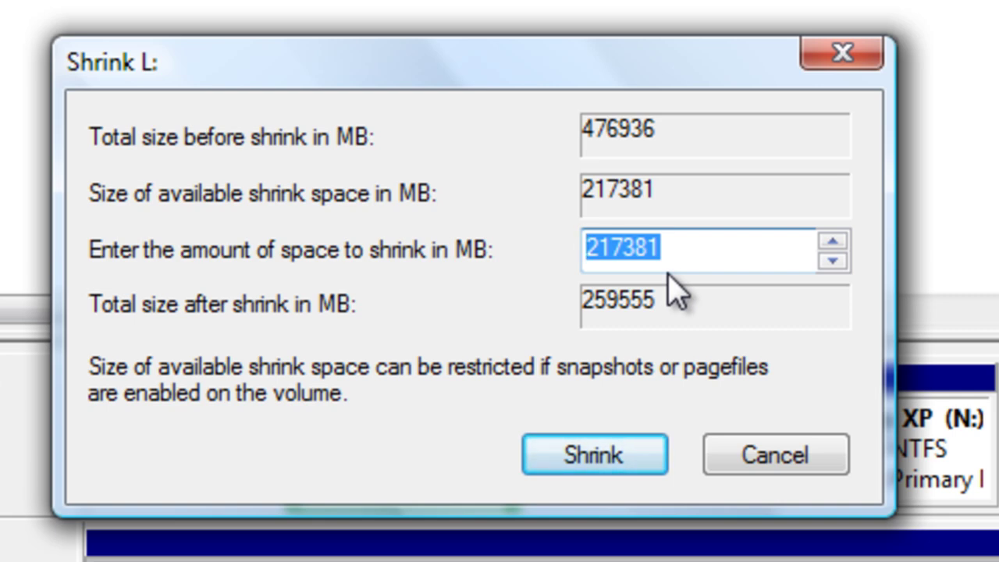
{"action": "type", "text": "10000"}
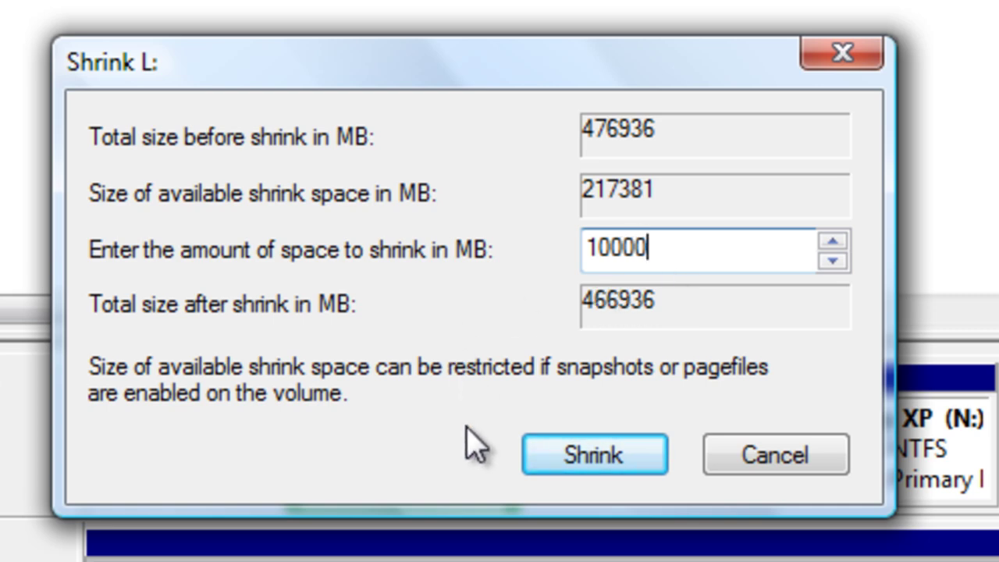
{"action": "left_click", "coordinate": [604, 451]}
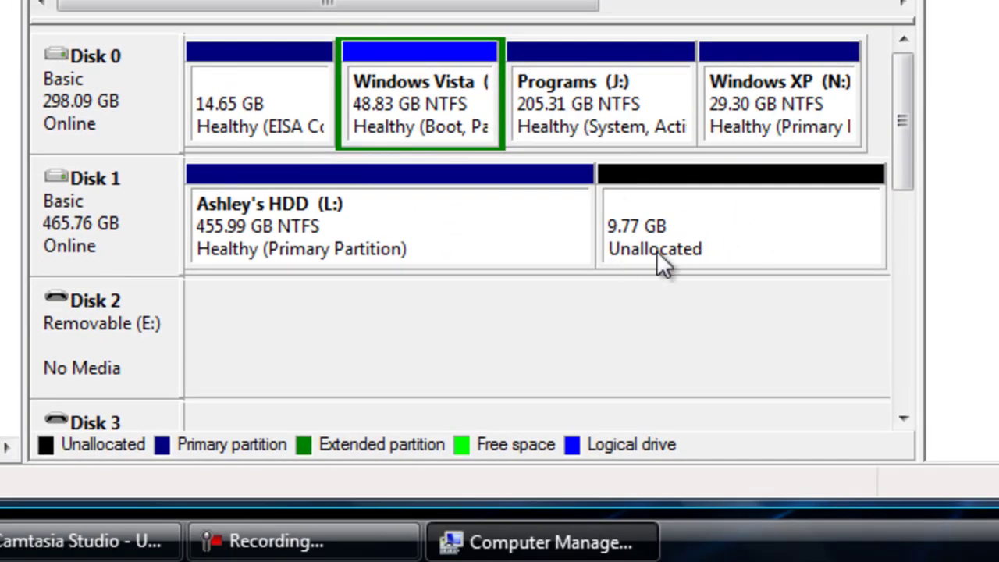
Step: Start a new simple volume in the 9.77 GB unallocated space, accepting 10000 MB and drive letter O
{"action": "right_click", "coordinate": [715, 229]}
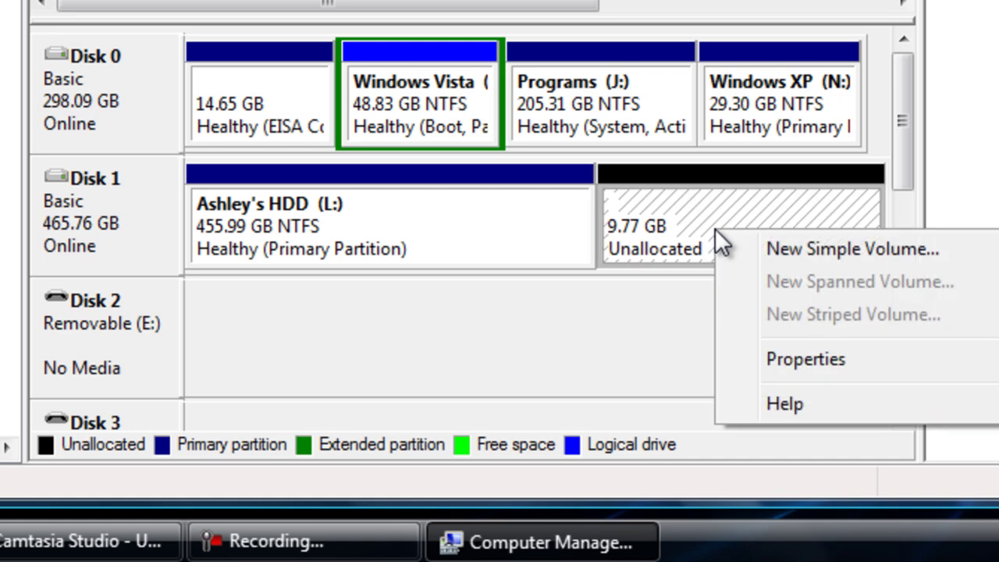
{"action": "left_click", "coordinate": [952, 255]}
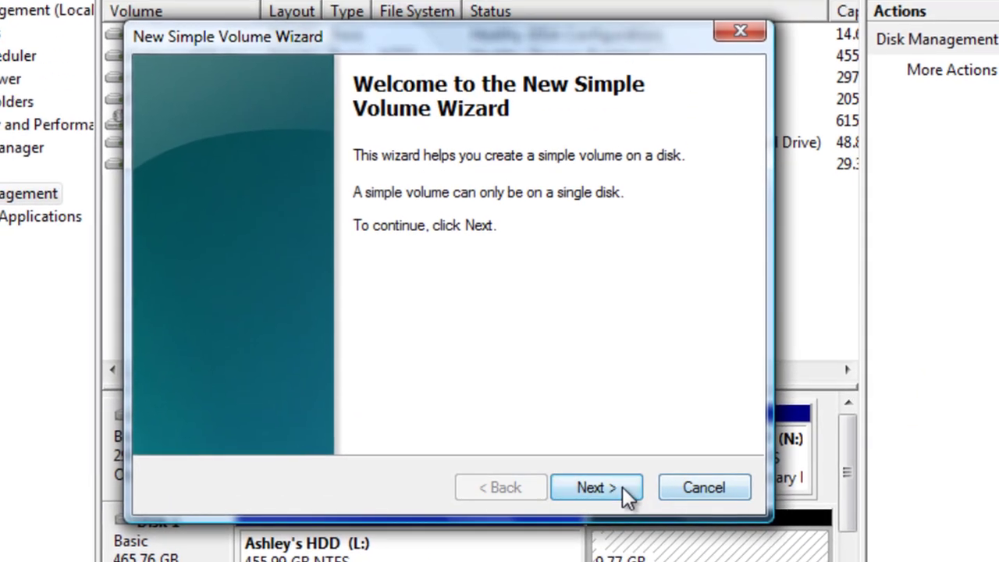
{"action": "left_click", "coordinate": [622, 487]}
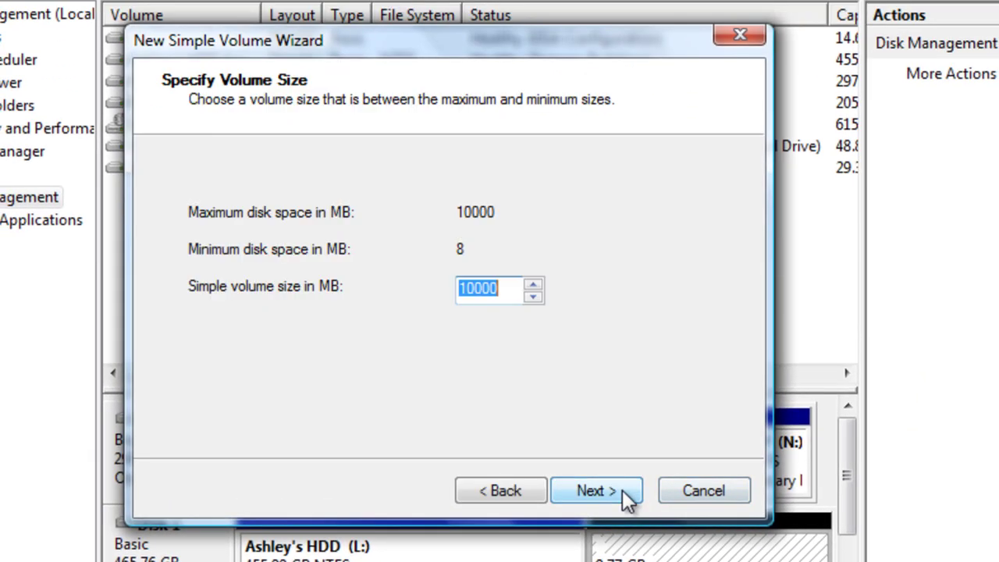
{"action": "left_click", "coordinate": [624, 494]}
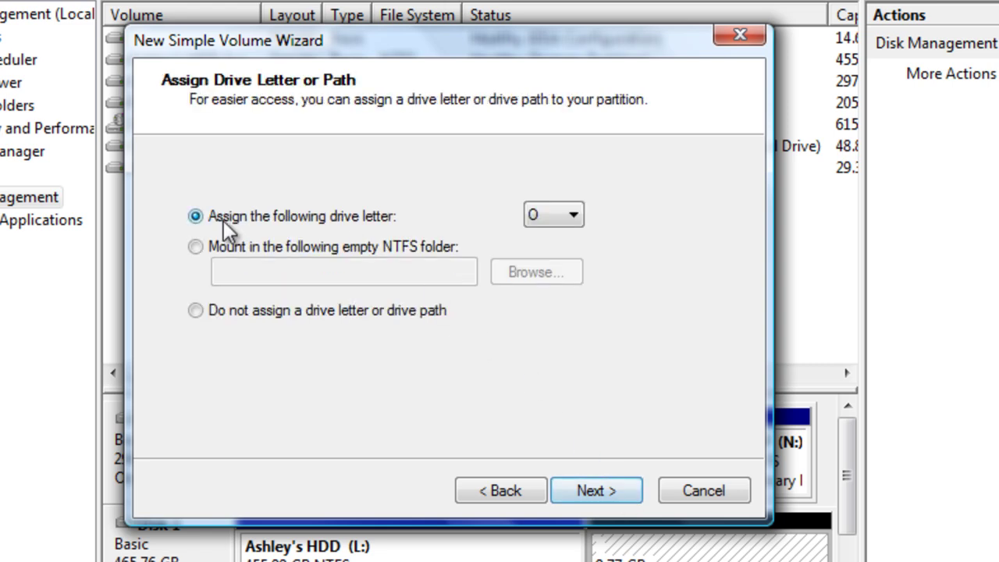
{"action": "left_click", "coordinate": [574, 216]}
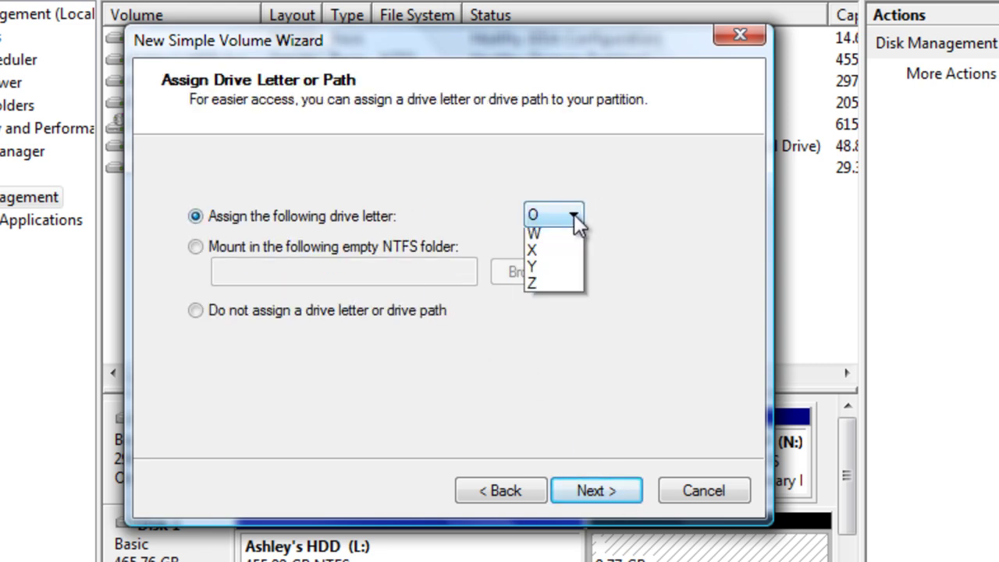
{"action": "left_click", "coordinate": [576, 219]}
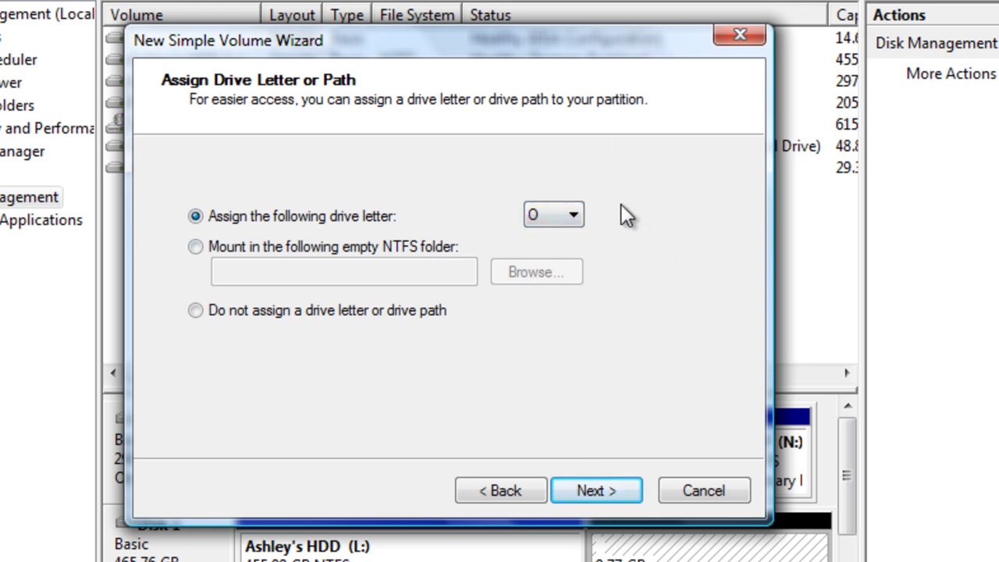
{"action": "left_click", "coordinate": [571, 215]}
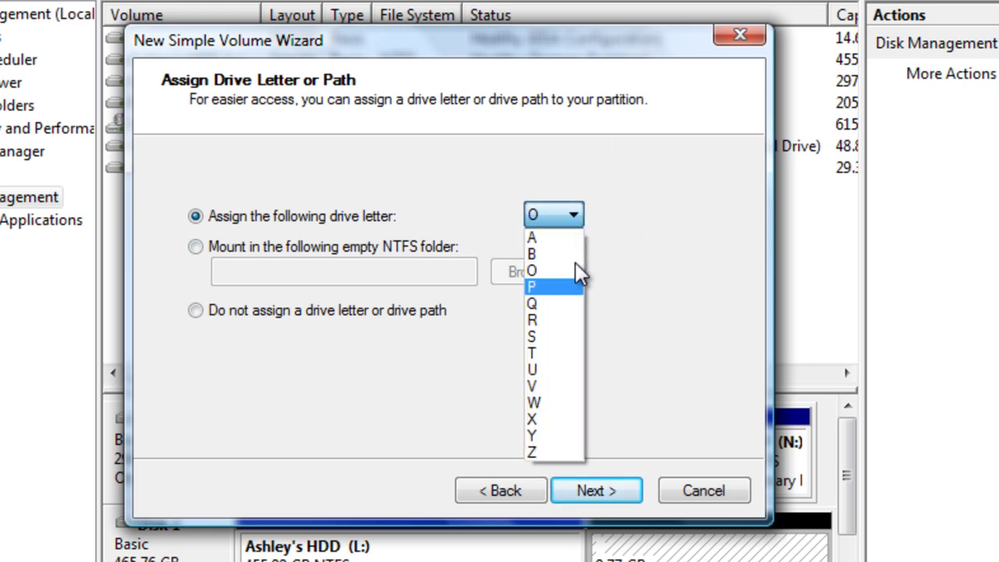
{"action": "left_click", "coordinate": [622, 206]}
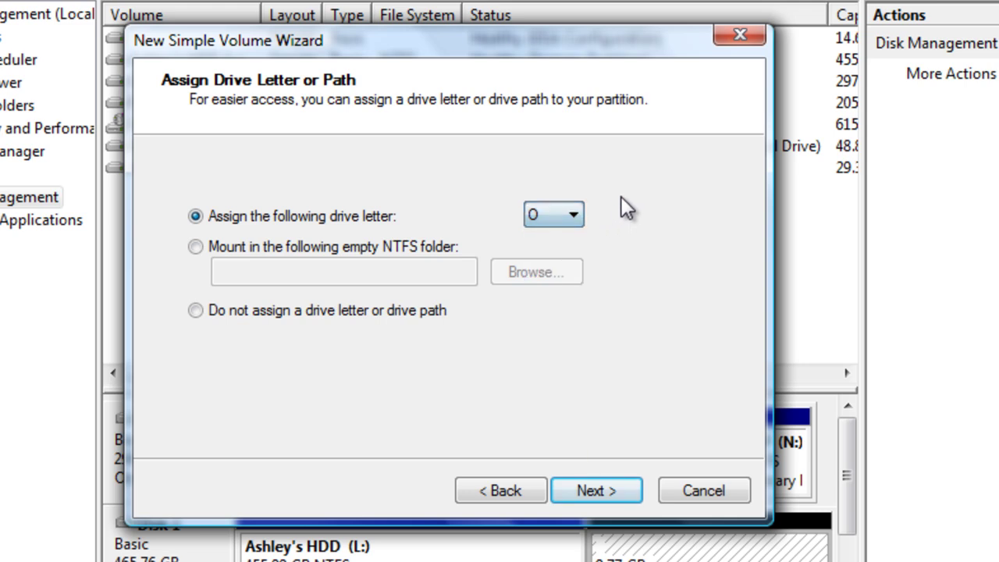
Step: Keep NTFS as the file system with the default allocation unit size
{"action": "left_click", "coordinate": [596, 491]}
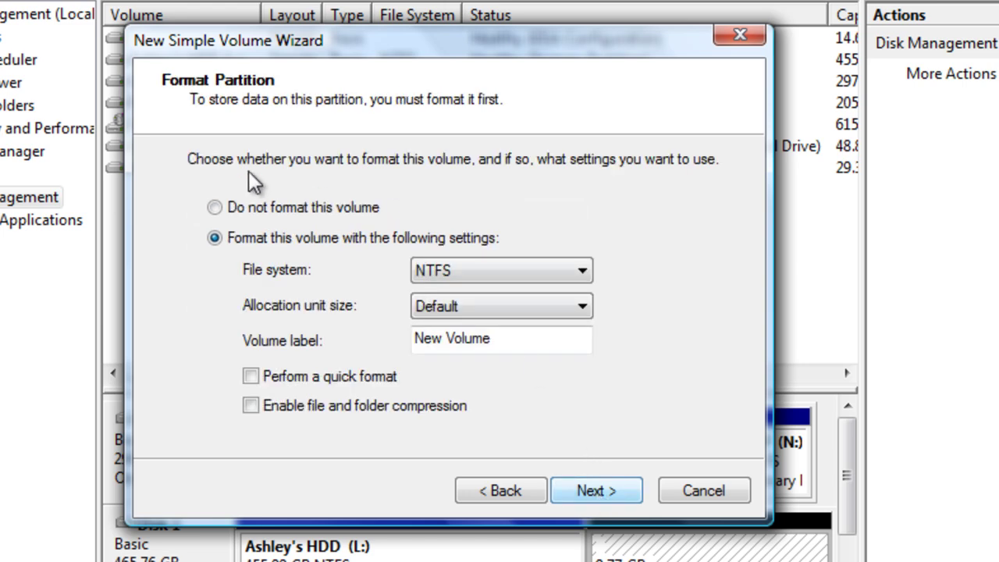
{"action": "left_click", "coordinate": [550, 271]}
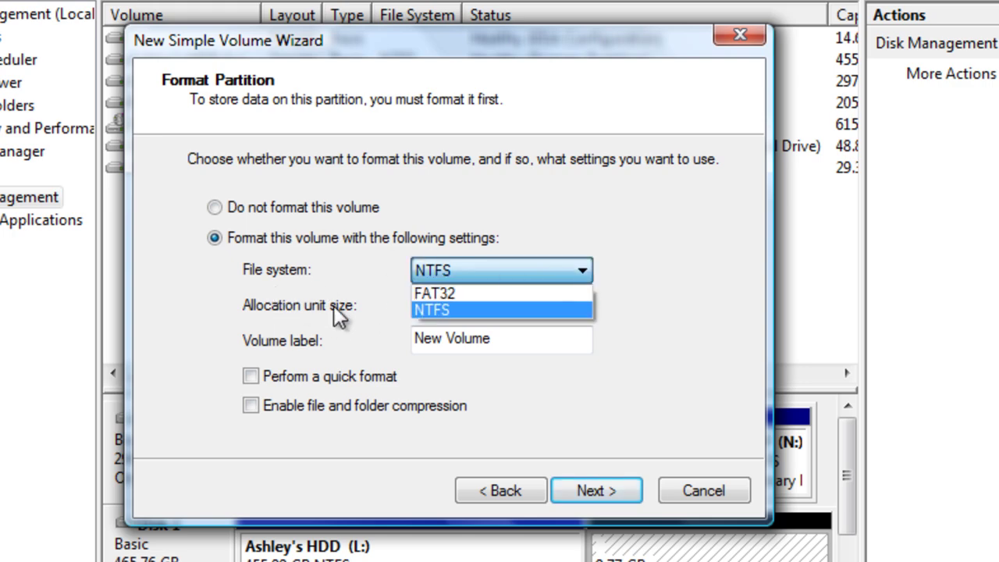
{"action": "left_click", "coordinate": [520, 294]}
{"action": "left_click", "coordinate": [510, 273]}
{"action": "left_click", "coordinate": [504, 307]}
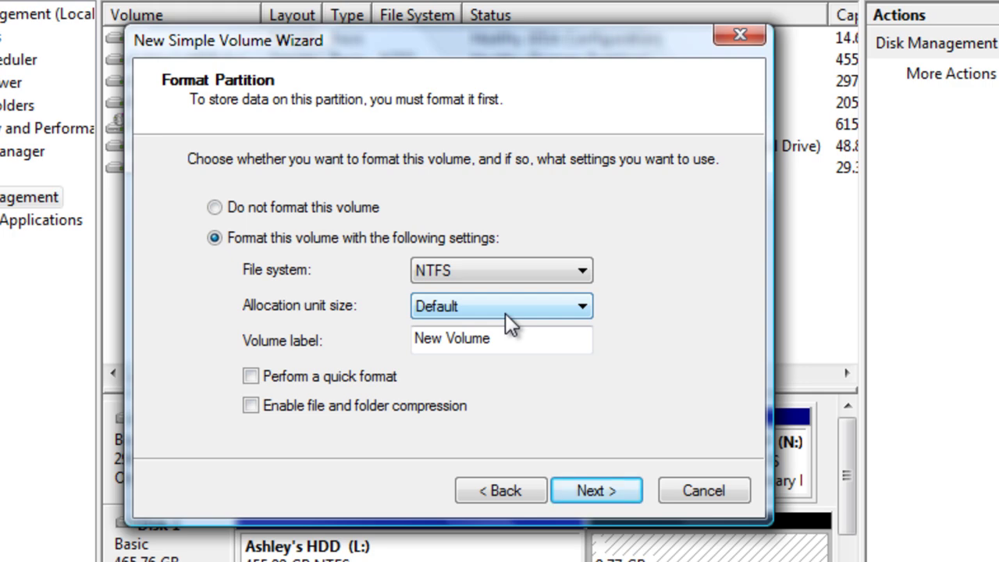
{"action": "left_click", "coordinate": [583, 305]}
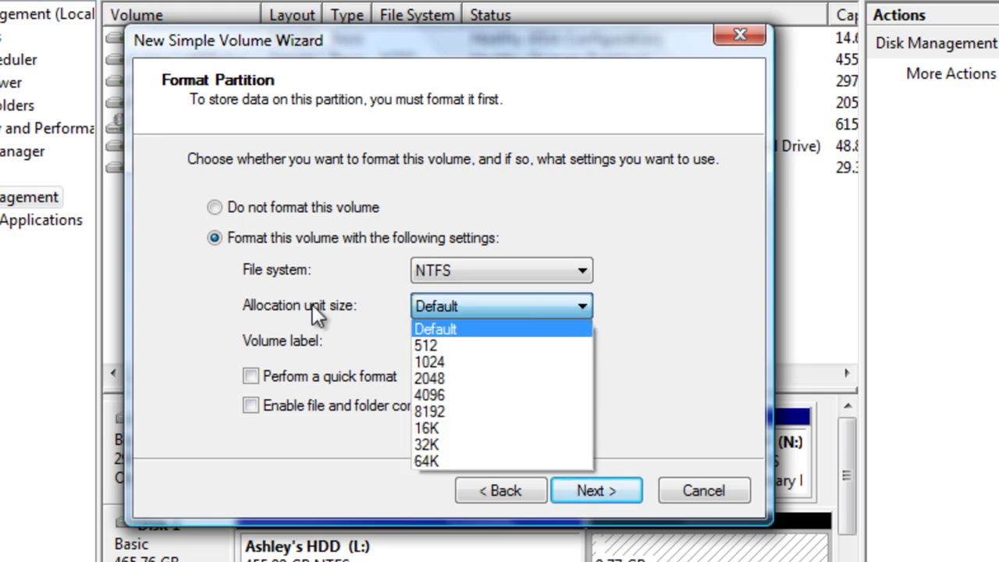
{"action": "left_click", "coordinate": [454, 326]}
Step: Label the volume 'Tutorial', enable quick format, and finish the wizard
{"action": "left_click_drag", "start_coordinate": [540, 341], "coordinate": [343, 352]}
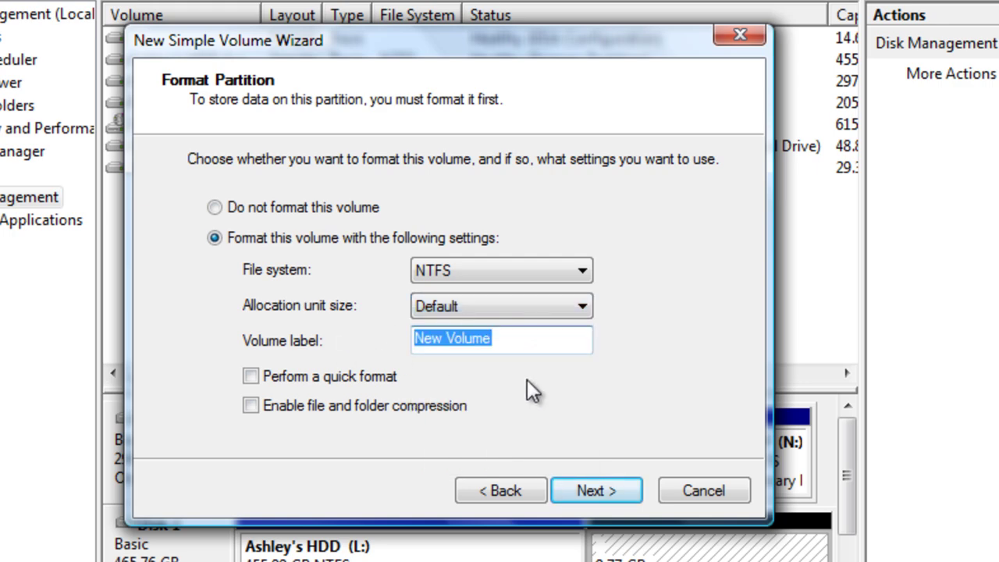
{"action": "type", "text": "New"}
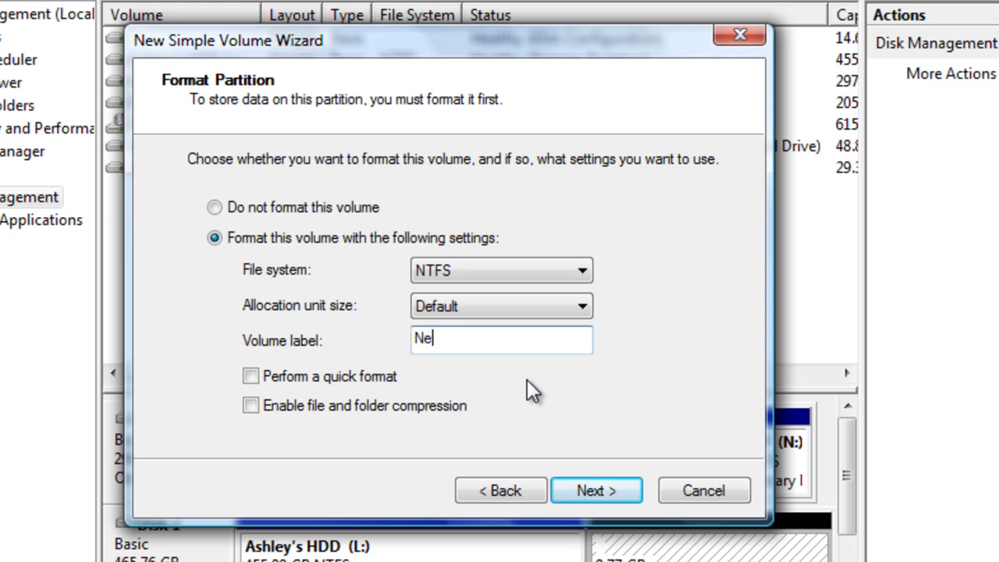
{"action": "key", "text": "BackSpace"}
{"action": "key", "text": "BackSpace"}
{"action": "type", "text": "Tutorial"}
{"action": "left_click", "coordinate": [252, 376]}
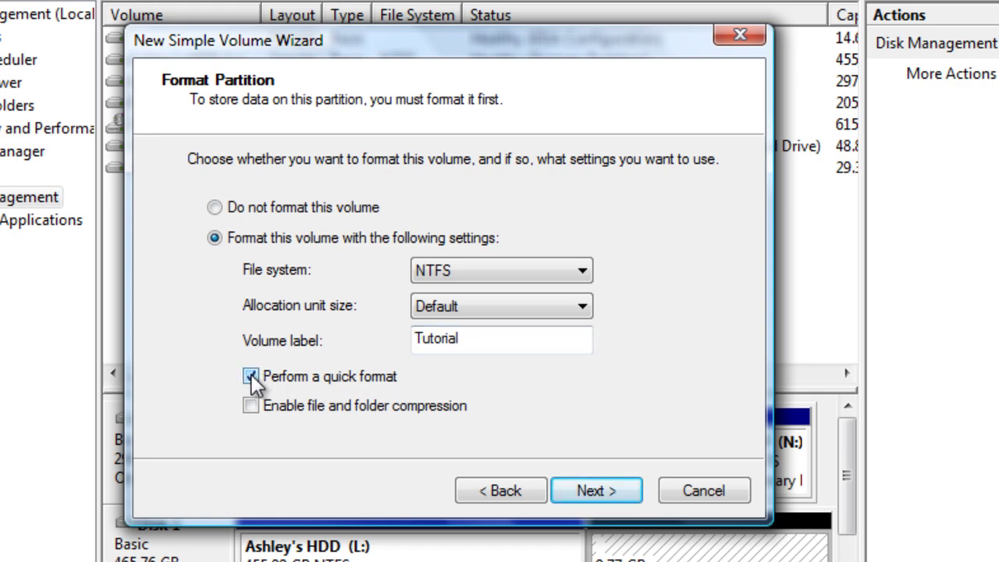
{"action": "left_click", "coordinate": [606, 493]}
{"action": "left_click", "coordinate": [596, 490]}
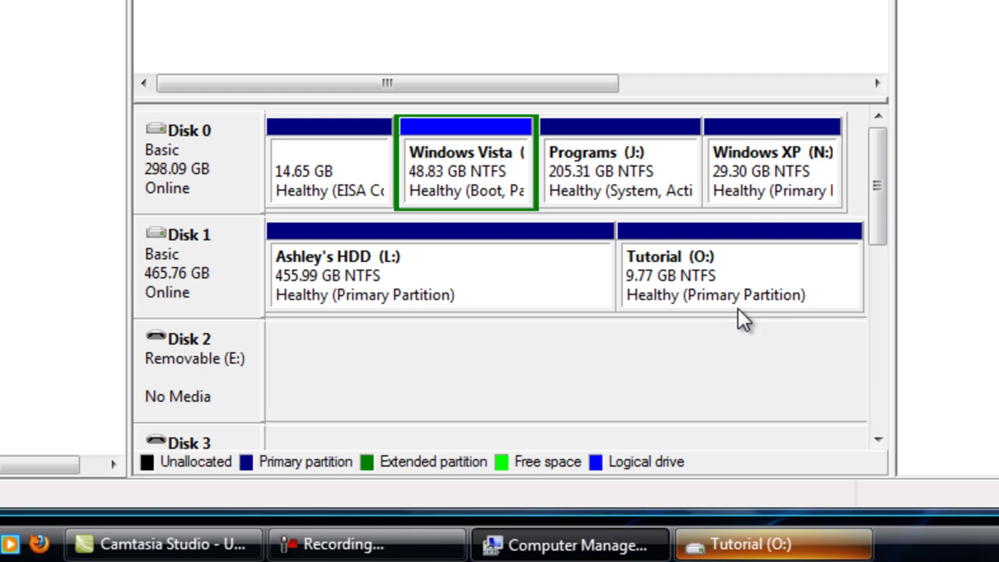
Step: Open the Tutorial (O:) drive and check it in Computer: 9.68 GB free of 9.76 GB
{"action": "left_click", "coordinate": [722, 544]}
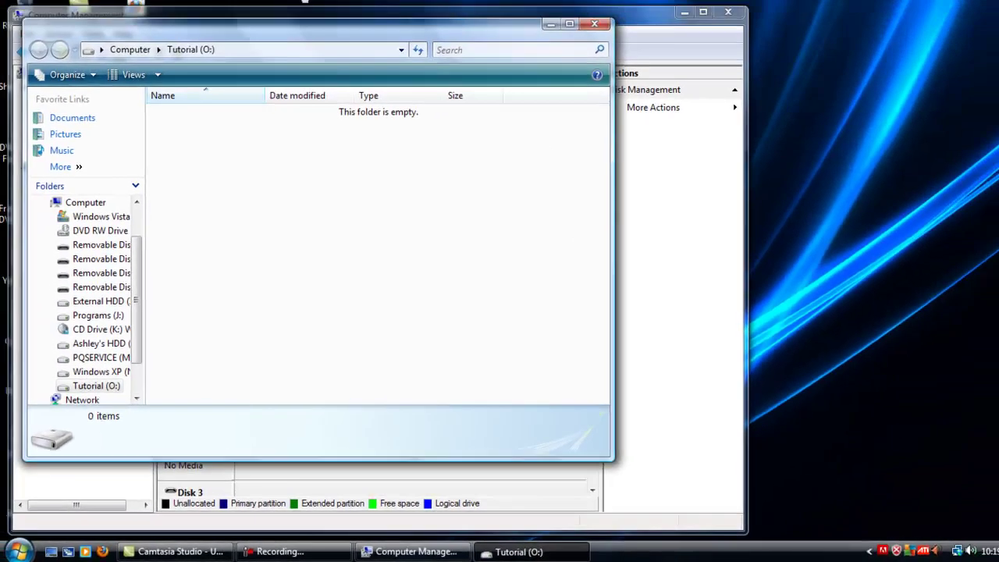
{"action": "left_click", "coordinate": [129, 49]}
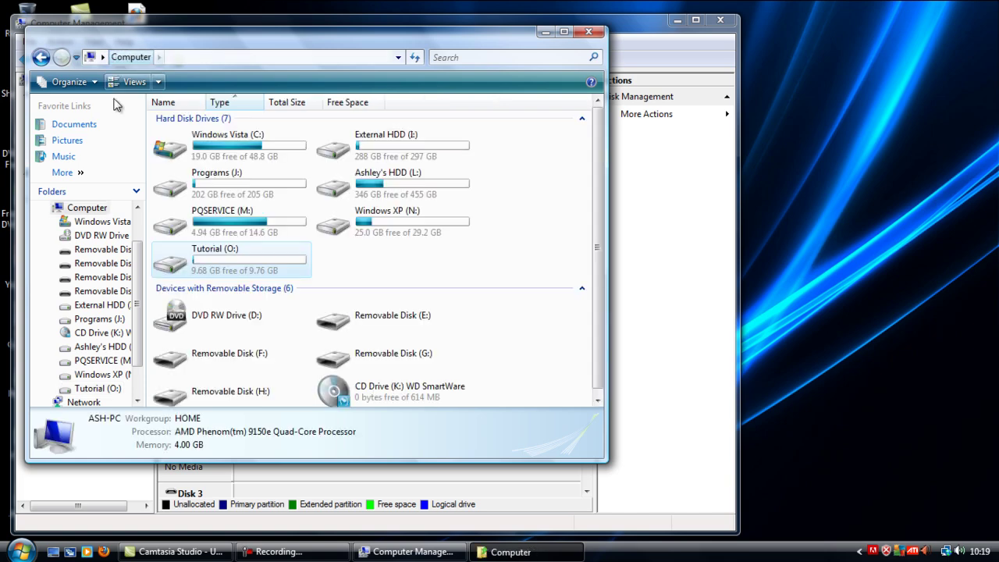
{"action": "left_click", "coordinate": [336, 285]}
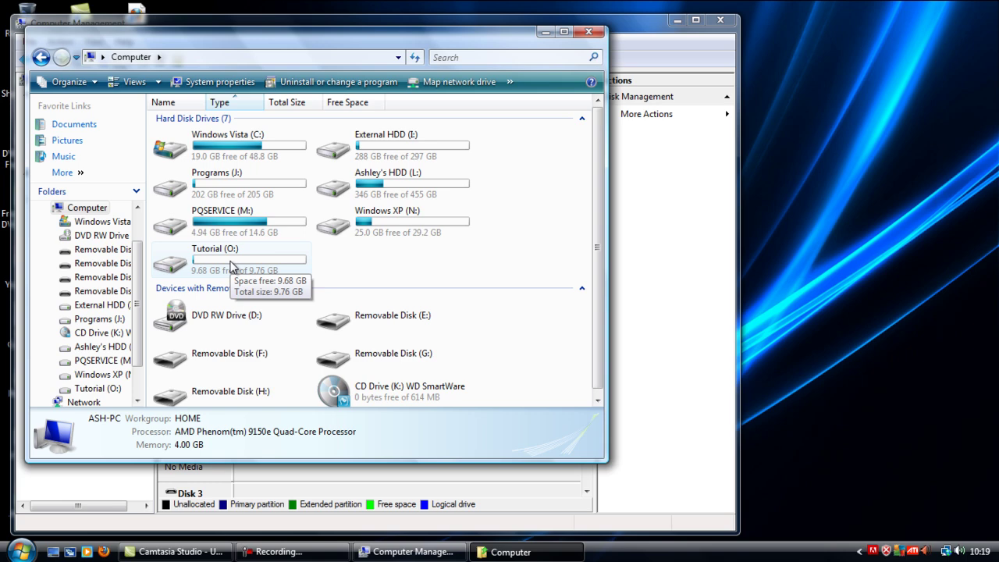
Step: Rearrange the Computer Management and Computer windows so both are visible
{"action": "left_click", "coordinate": [632, 36]}
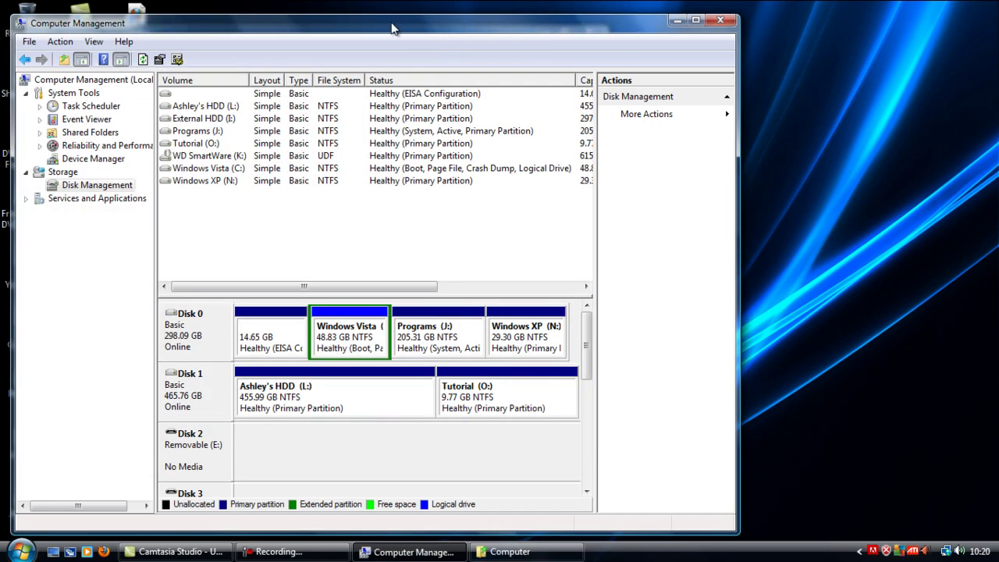
{"action": "left_click_drag", "start_coordinate": [390, 27], "coordinate": [839, 106]}
{"action": "left_click", "coordinate": [352, 39]}
{"action": "left_click_drag", "start_coordinate": [620, 100], "coordinate": [726, 113]}
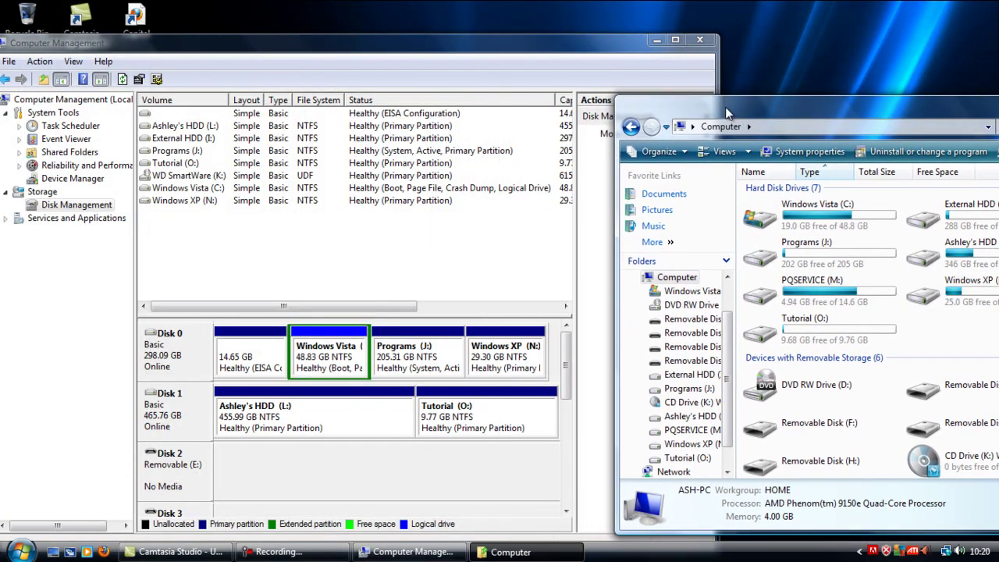
{"action": "left_click", "coordinate": [515, 58]}
{"action": "left_click_drag", "start_coordinate": [513, 58], "coordinate": [539, 32]}
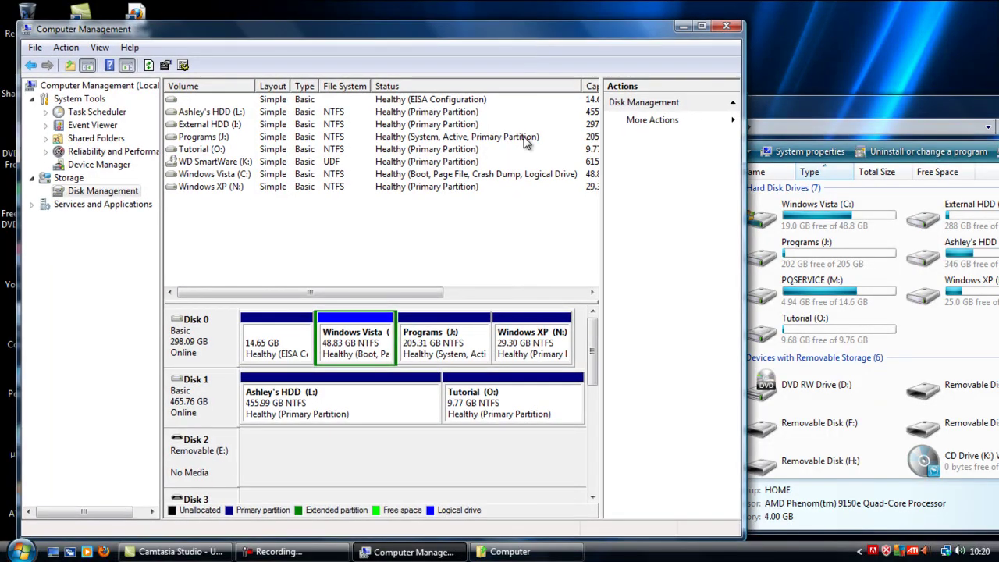
Step: Delete the Tutorial (O:) volume and confirm the deletion
{"action": "right_click", "coordinate": [505, 405]}
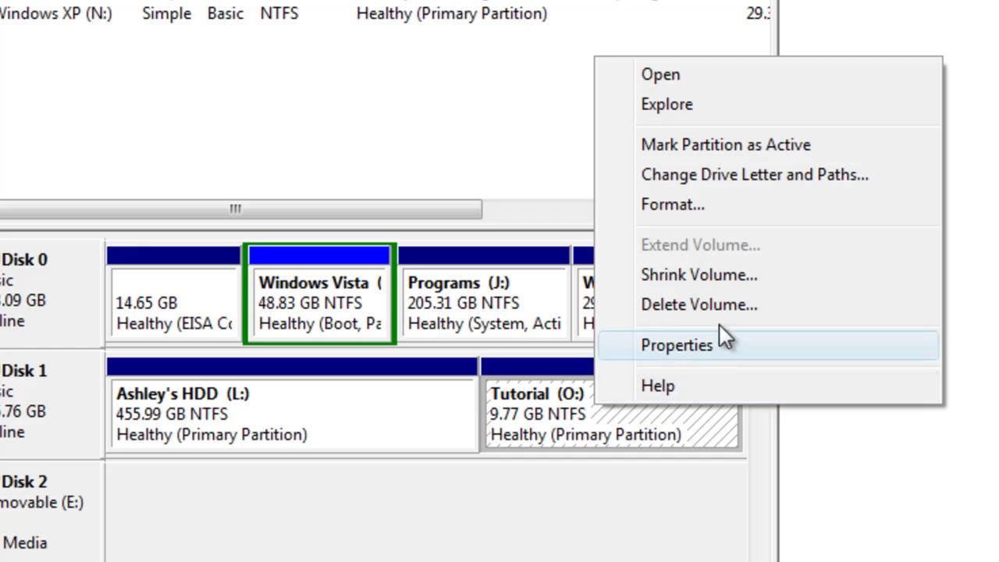
{"action": "left_click", "coordinate": [795, 302]}
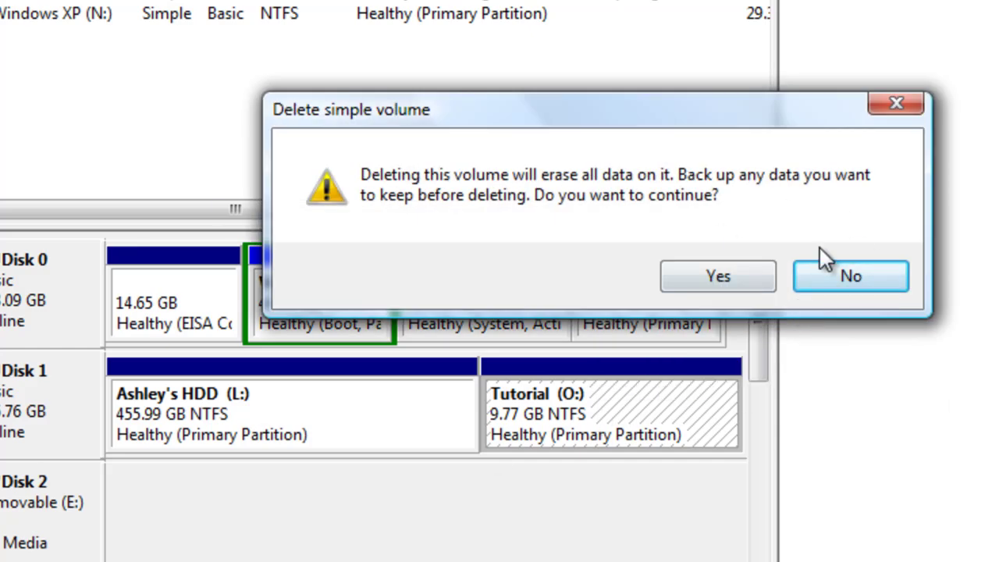
{"action": "left_click", "coordinate": [724, 281]}
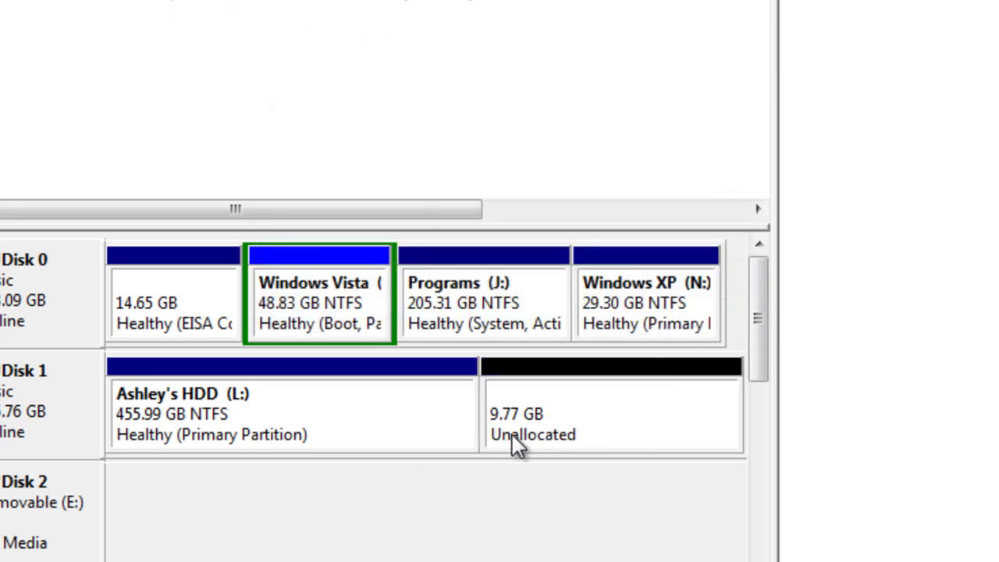
Step: Set up extending Ashley's HDD (L:) by 10000 MB from Disk 1
{"action": "left_click", "coordinate": [310, 412]}
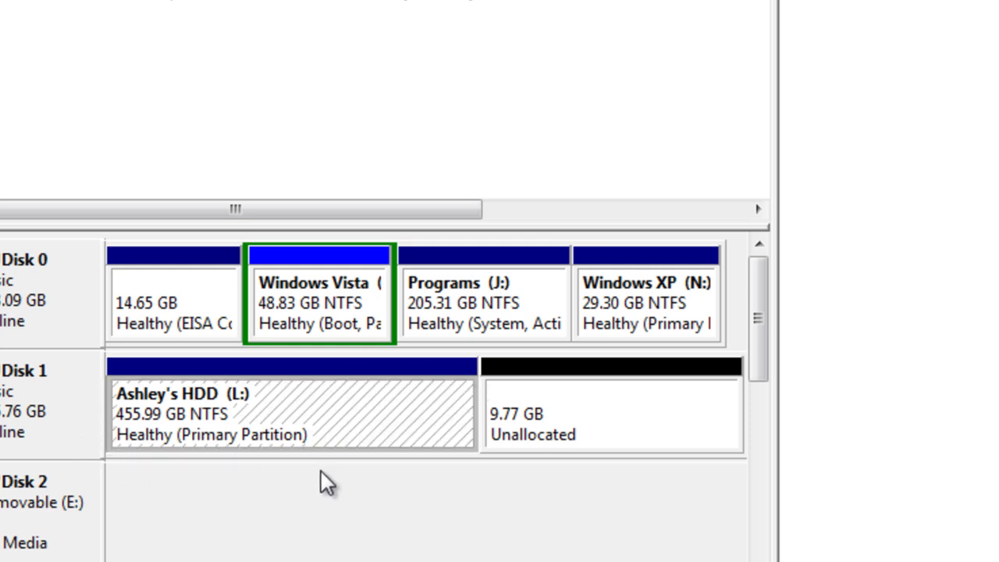
{"action": "right_click", "coordinate": [397, 396]}
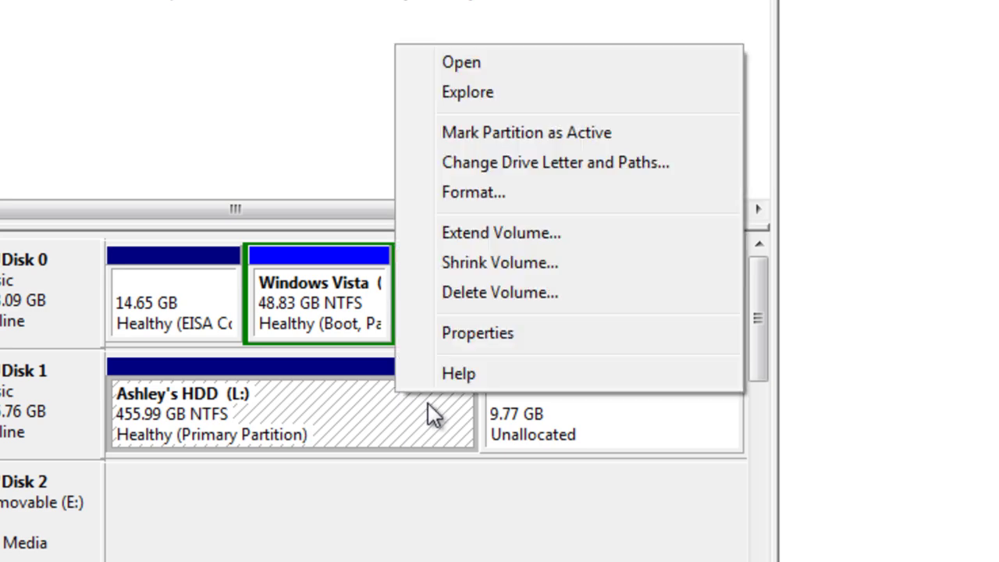
{"action": "left_click", "coordinate": [554, 240]}
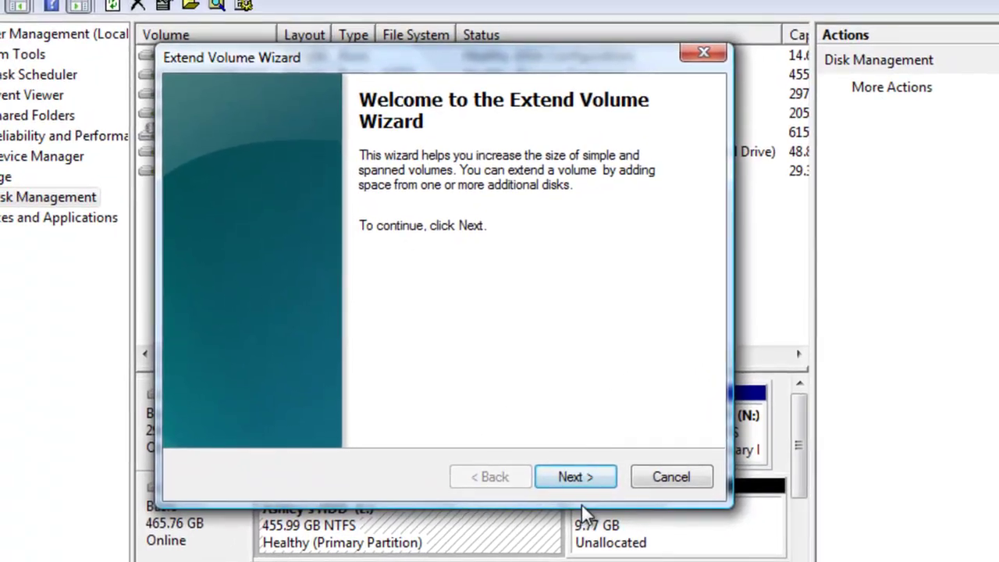
{"action": "left_click", "coordinate": [575, 482]}
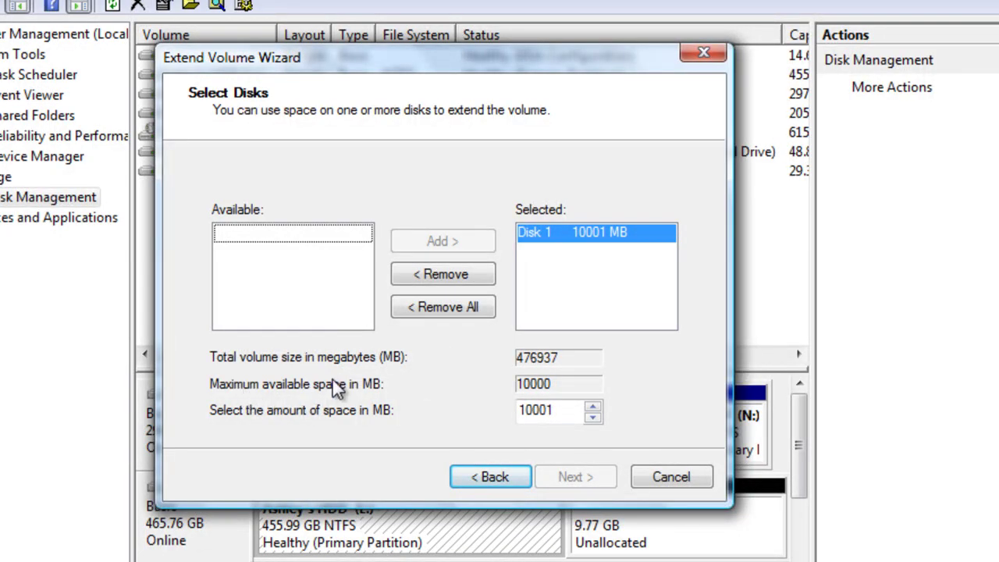
{"action": "left_click", "coordinate": [571, 411]}
{"action": "key", "text": "BackSpace"}
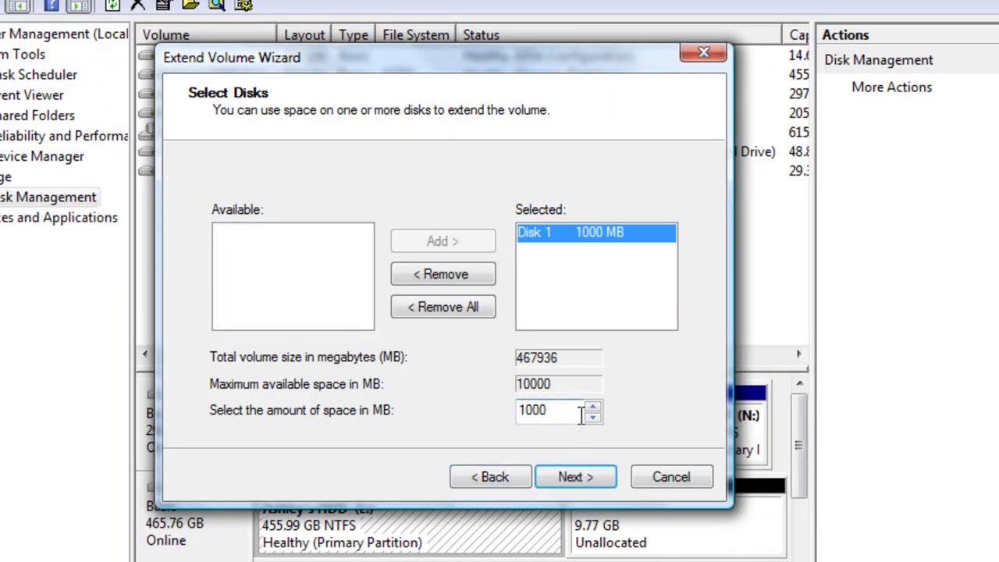
{"action": "type", "text": "0"}
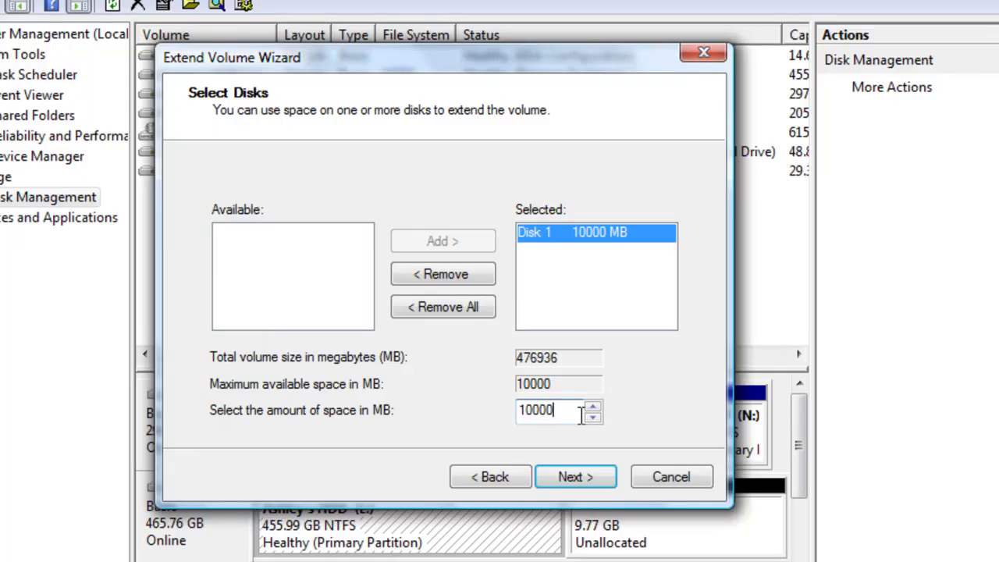
{"action": "left_click", "coordinate": [574, 479]}
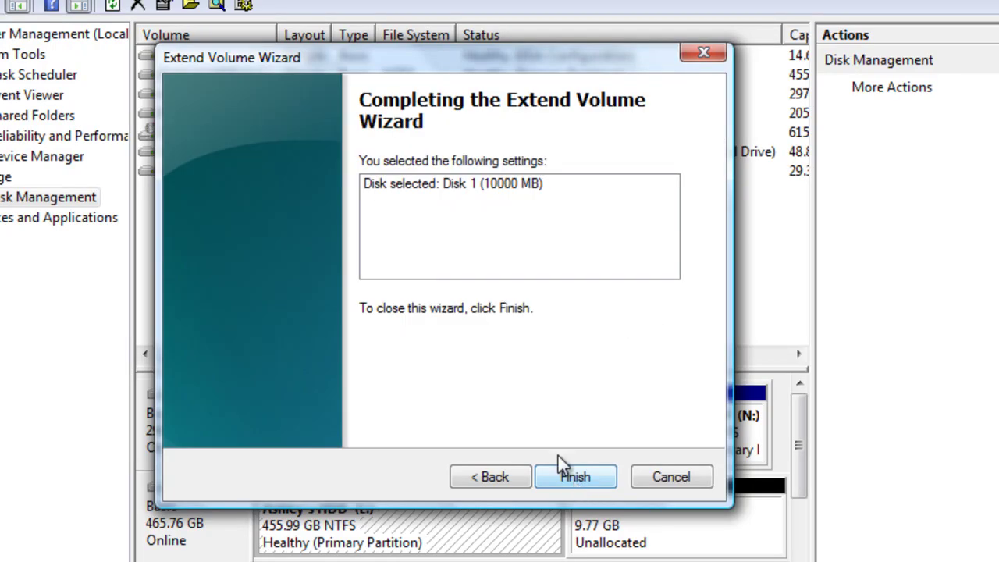
Step: Complete the extension so L: spans 465.76 GB, and move the Computer window left
{"action": "left_click", "coordinate": [594, 478]}
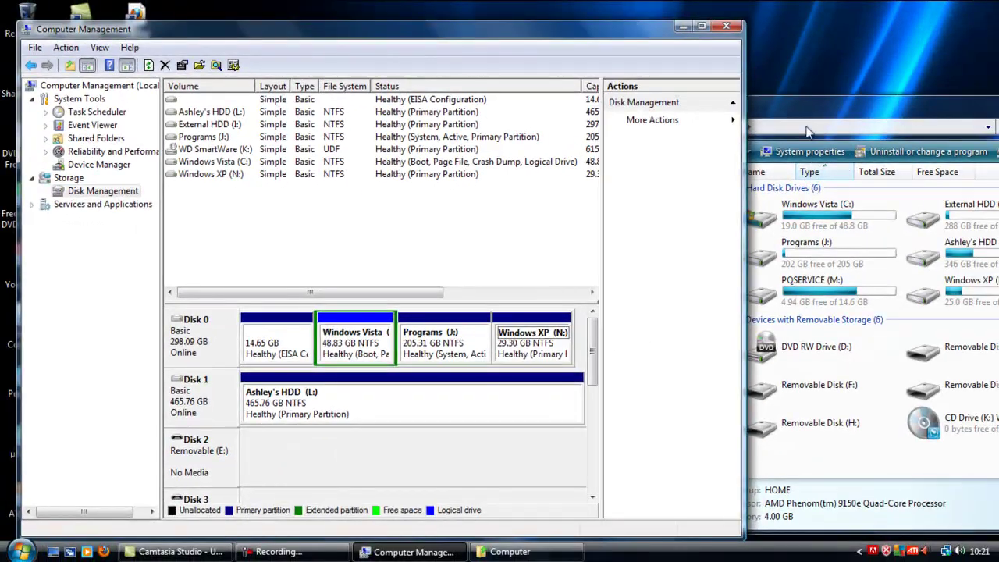
{"action": "left_click", "coordinate": [835, 112]}
{"action": "left_click_drag", "start_coordinate": [835, 112], "coordinate": [609, 86]}
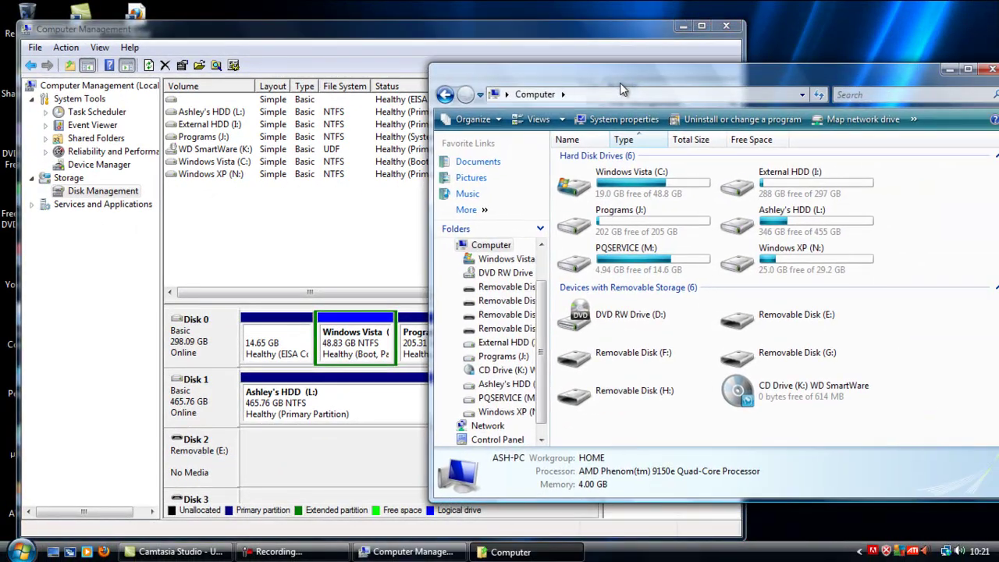